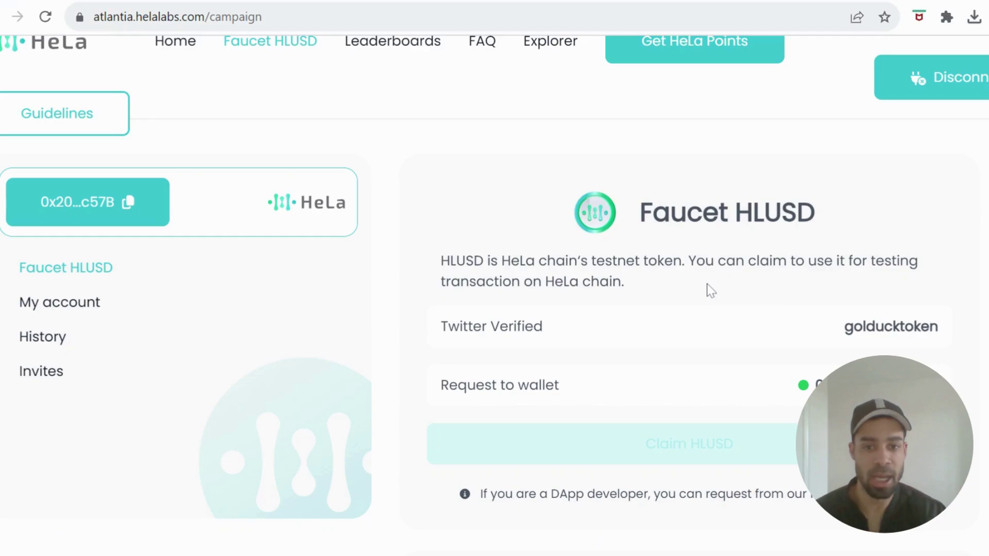
{"action": "scroll", "coordinate": [680, 330], "scroll_direction": "down", "scroll_amount": 3}
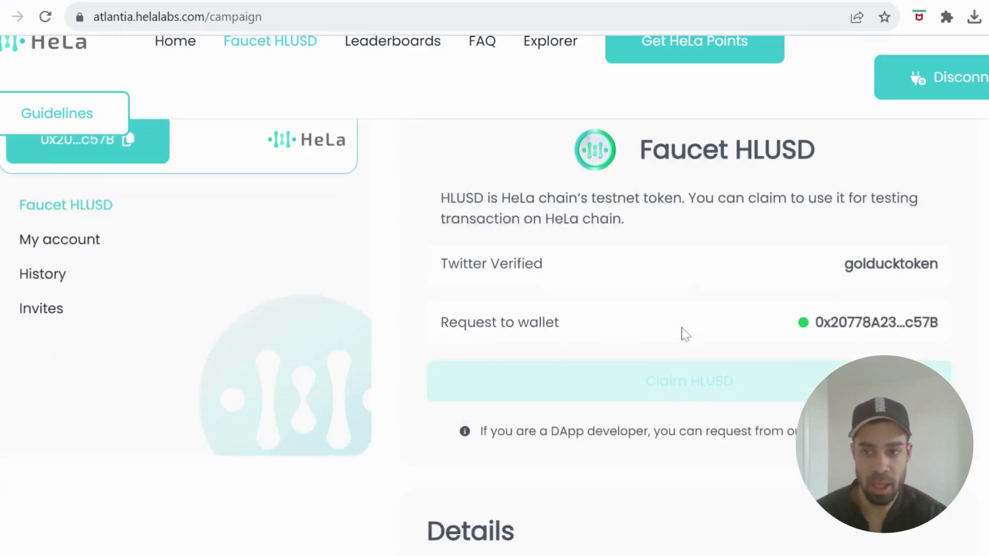
{"action": "scroll", "coordinate": [707, 281], "scroll_direction": "down", "scroll_amount": 2}
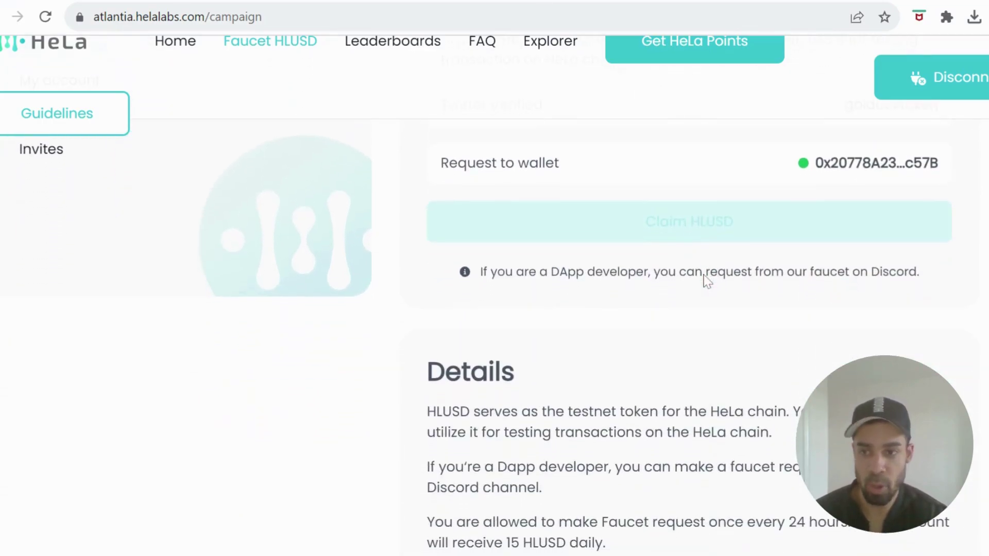
{"action": "scroll", "coordinate": [727, 324], "scroll_direction": "up", "scroll_amount": 4}
{"action": "scroll", "coordinate": [727, 325], "scroll_direction": "down", "scroll_amount": 2}
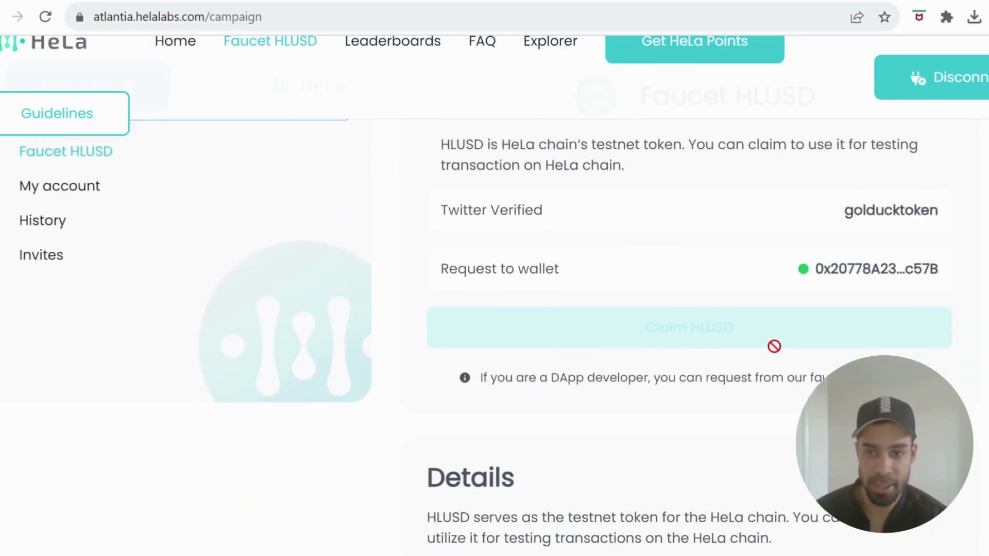
{"action": "scroll", "coordinate": [774, 346], "scroll_direction": "up", "scroll_amount": 2}
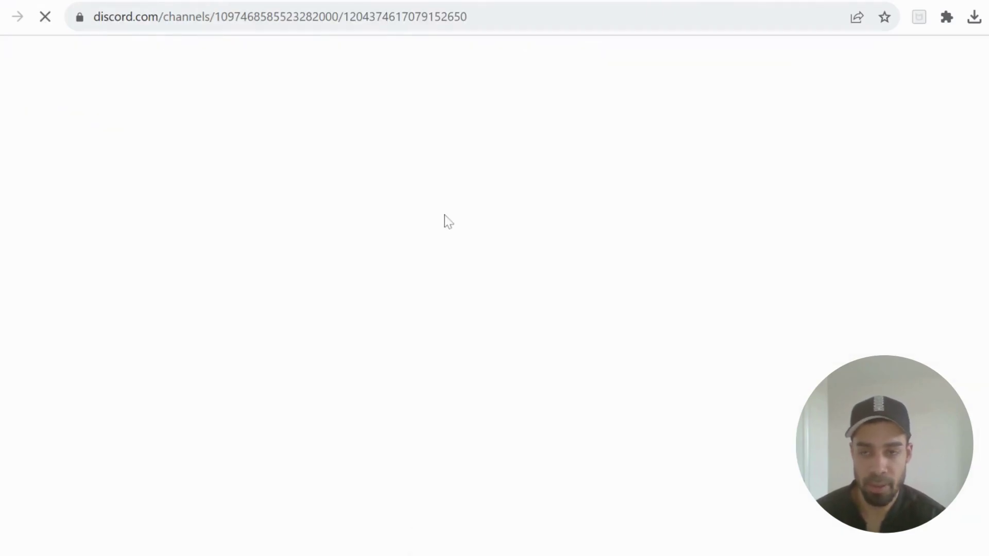
In the atlantia-v1-faucet channel, enter /fauc and choose the /faucet command to request HLUSD
{"action": "scroll", "coordinate": [139, 401], "scroll_direction": "up", "scroll_amount": 6}
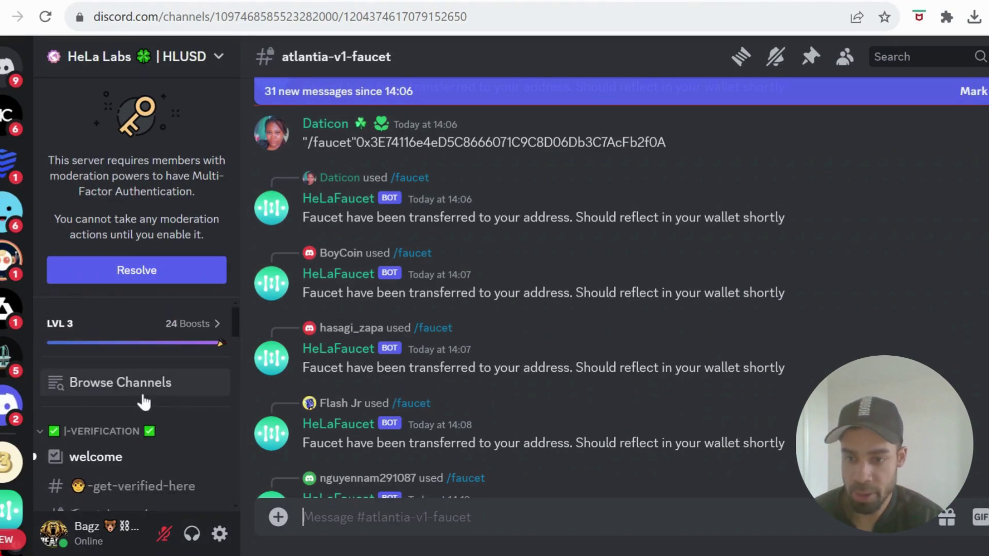
{"action": "scroll", "coordinate": [141, 402], "scroll_direction": "down", "scroll_amount": 2}
{"action": "scroll", "coordinate": [143, 402], "scroll_direction": "down", "scroll_amount": 6}
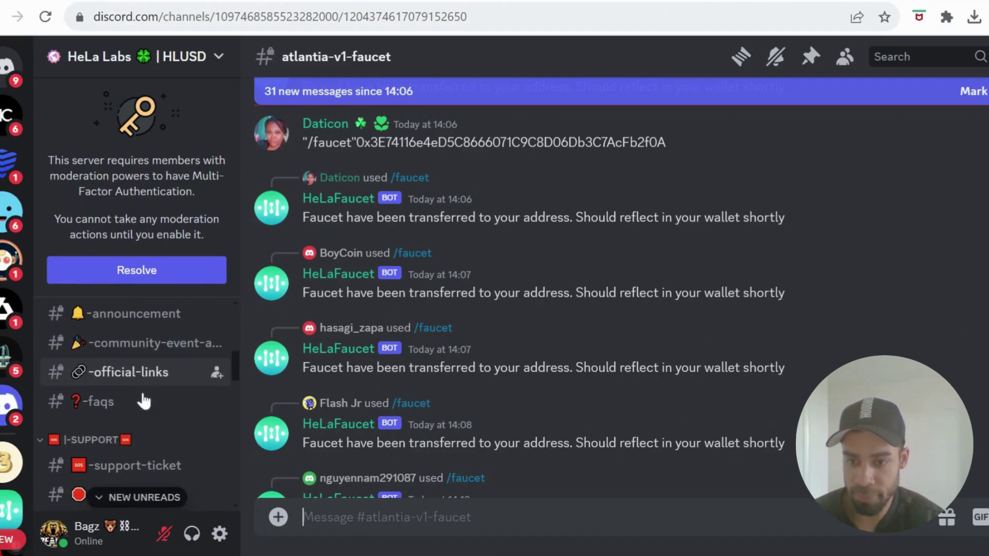
{"action": "scroll", "coordinate": [139, 404], "scroll_direction": "down", "scroll_amount": 5}
{"action": "scroll", "coordinate": [139, 404], "scroll_direction": "up", "scroll_amount": 2}
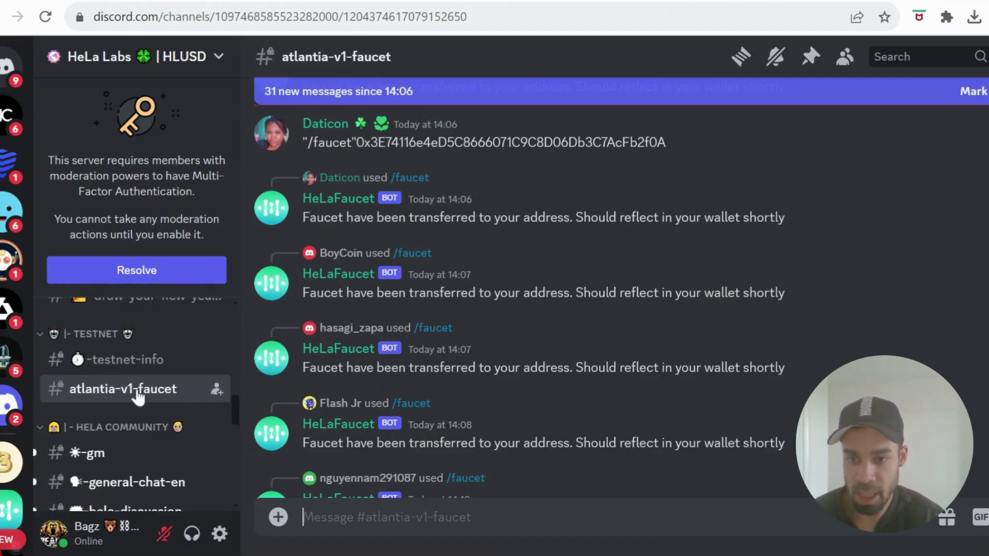
{"action": "mouse_move", "coordinate": [136, 410]}
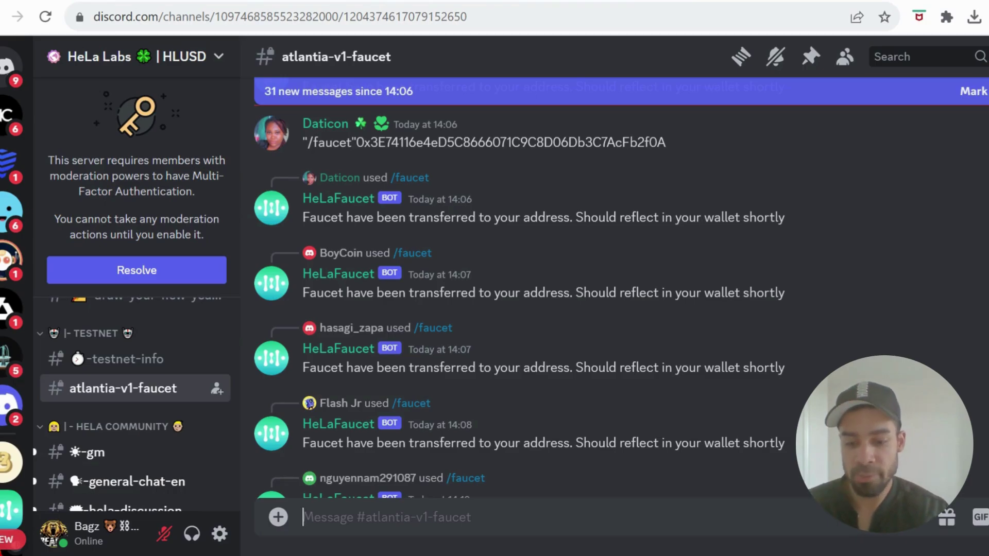
{"action": "type", "text": "/fauc"}
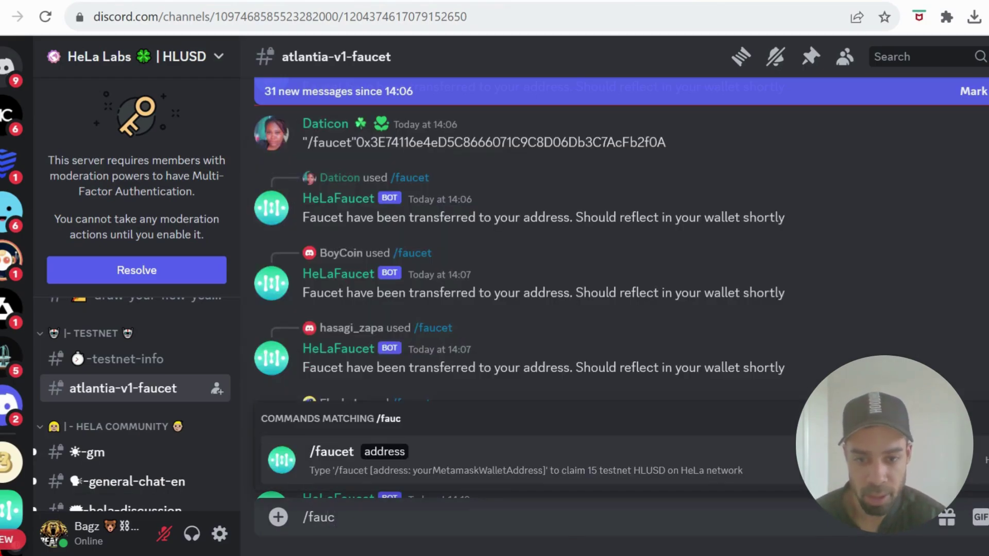
{"action": "left_click", "coordinate": [623, 455]}
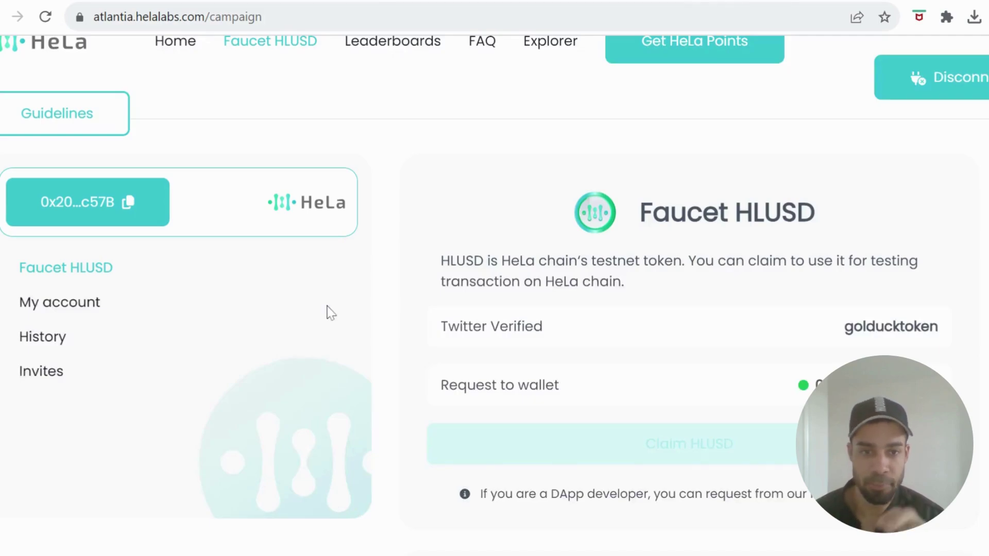
Check the points leaderboard rankings for your own rank
{"action": "left_click", "coordinate": [409, 52]}
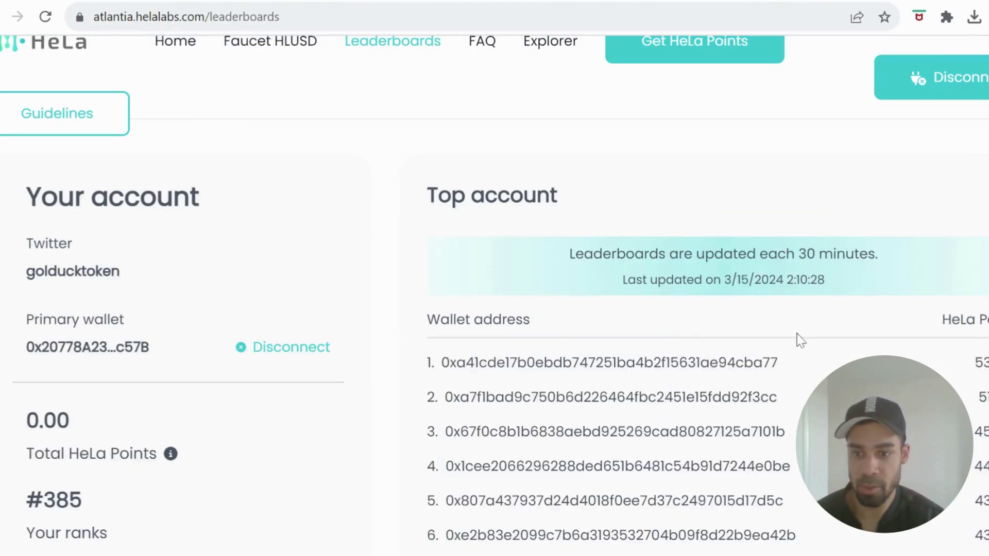
{"action": "scroll", "coordinate": [799, 332], "scroll_direction": "down", "scroll_amount": 3}
{"action": "scroll", "coordinate": [799, 332], "scroll_direction": "down", "scroll_amount": 4}
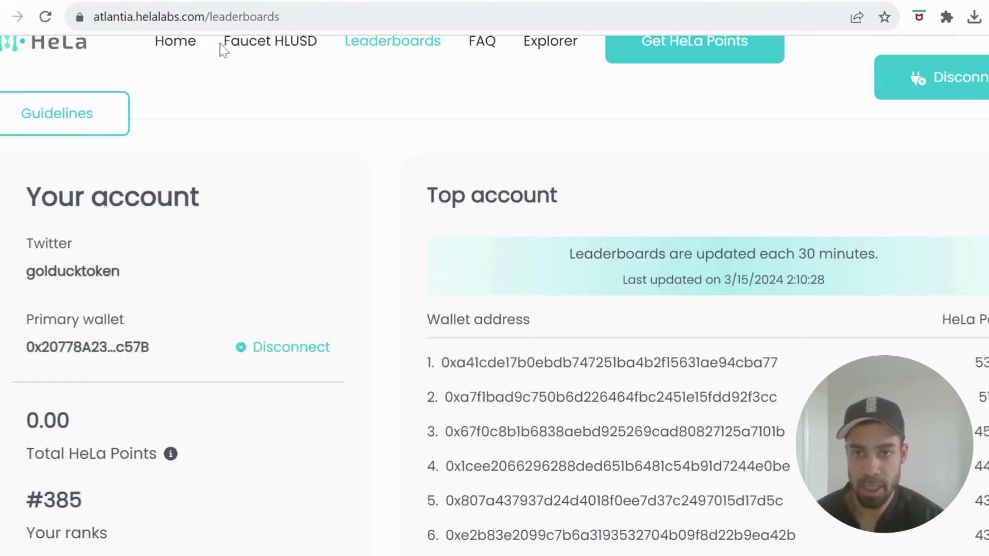
Review the My account page showing ranking 385 and 0 quests completed
{"action": "left_click", "coordinate": [259, 52]}
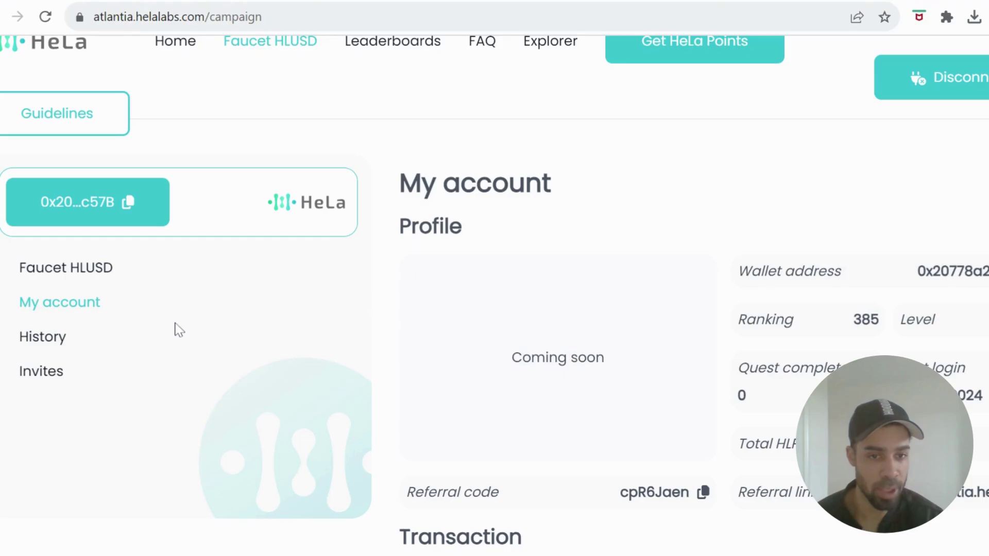
{"action": "scroll", "coordinate": [687, 322], "scroll_direction": "down", "scroll_amount": 1}
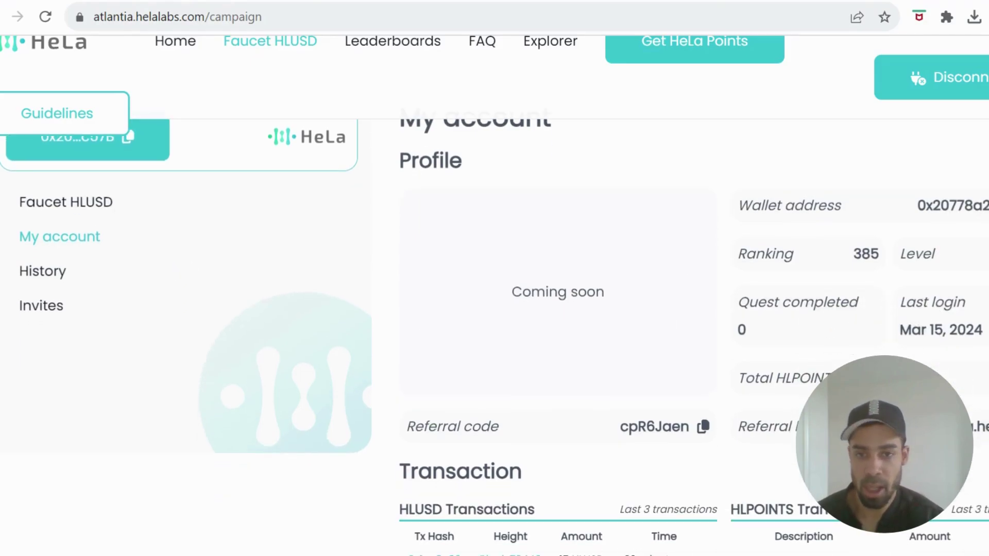
{"action": "scroll", "coordinate": [855, 407], "scroll_direction": "down", "scroll_amount": 3}
{"action": "scroll", "coordinate": [855, 406], "scroll_direction": "up", "scroll_amount": 4}
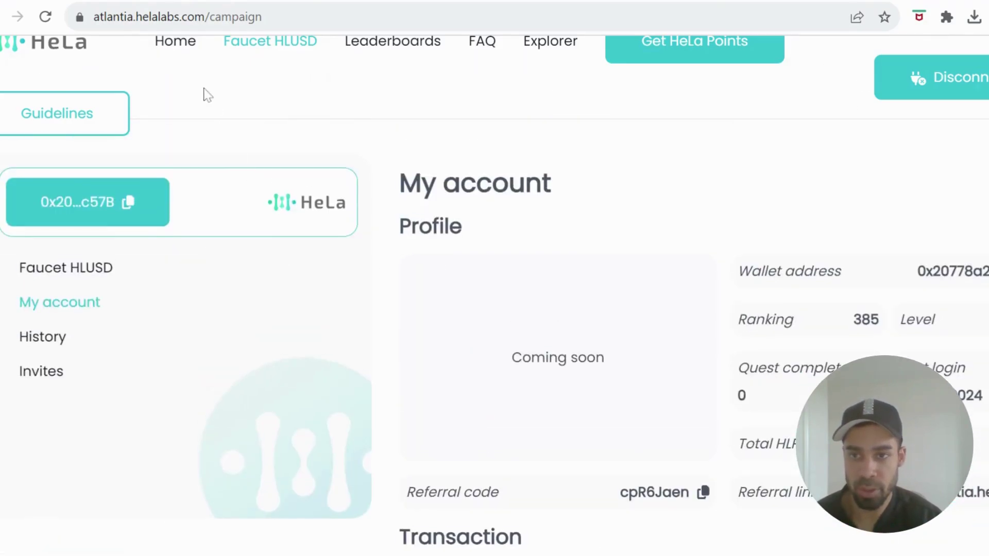
Open the UpSwap Finance campaign from the home page and take its 20-HLPoint Twitter task
{"action": "left_click", "coordinate": [176, 45]}
{"action": "scroll", "coordinate": [515, 304], "scroll_direction": "down", "scroll_amount": 4}
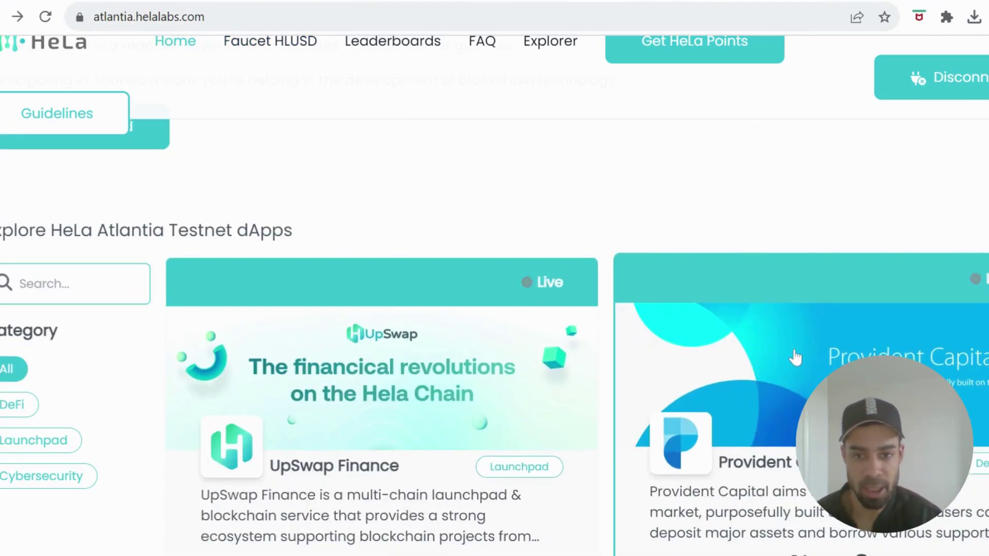
{"action": "scroll", "coordinate": [796, 356], "scroll_direction": "down", "scroll_amount": 4}
{"action": "left_click", "coordinate": [484, 296]}
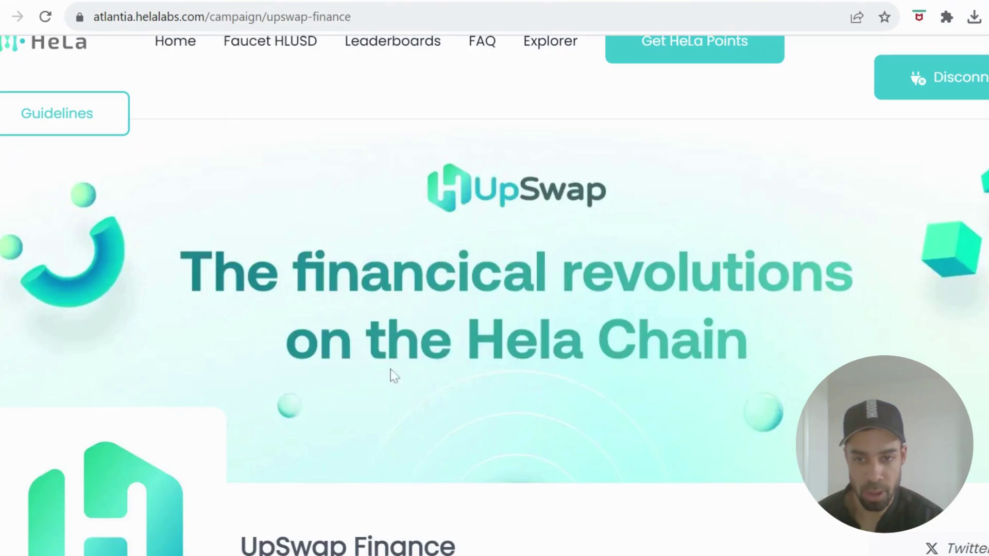
{"action": "scroll", "coordinate": [394, 376], "scroll_direction": "down", "scroll_amount": 8}
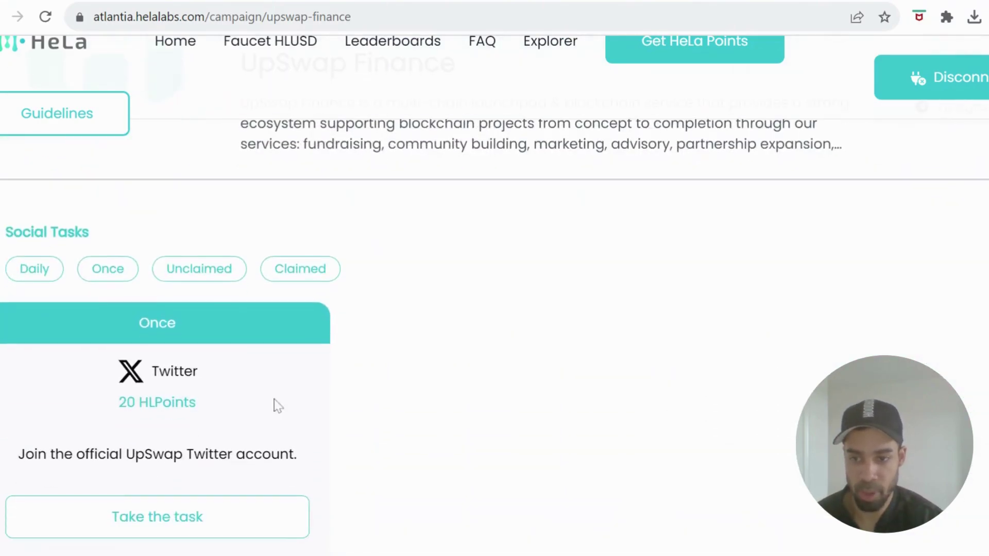
{"action": "scroll", "coordinate": [225, 400], "scroll_direction": "down", "scroll_amount": 3}
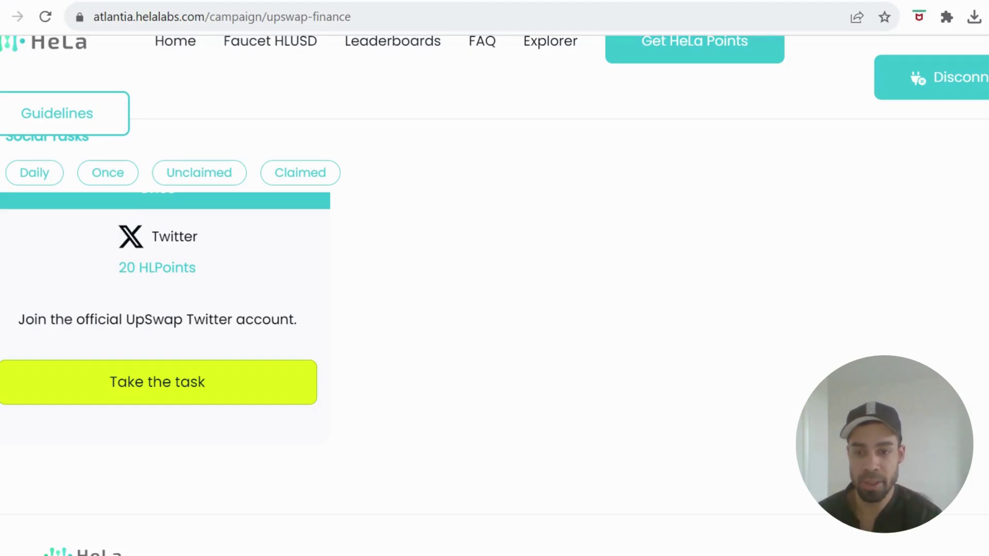
{"action": "left_click", "coordinate": [216, 375]}
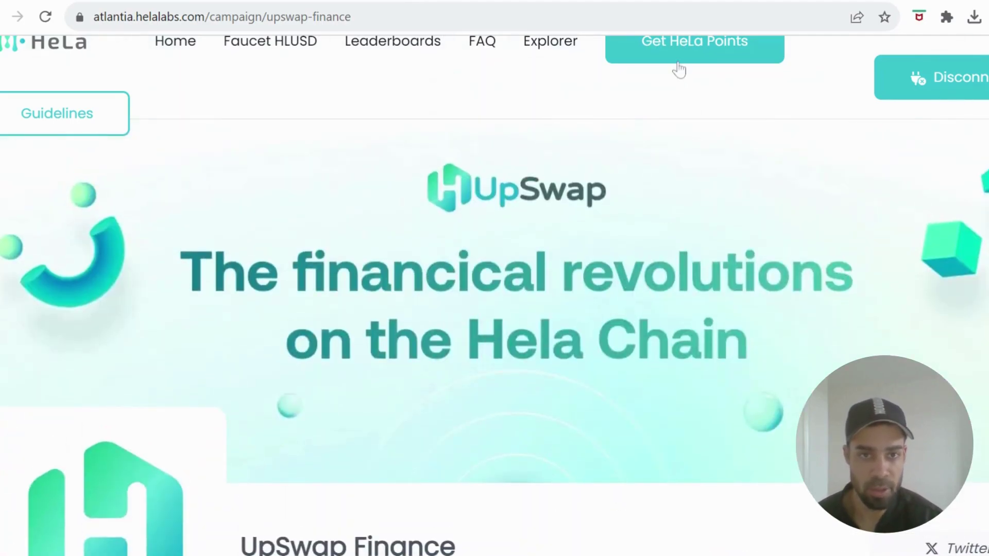
Open Get HeLa Points, browse the daily check-in and social task cards, then view Special Quest
{"action": "left_click", "coordinate": [679, 63]}
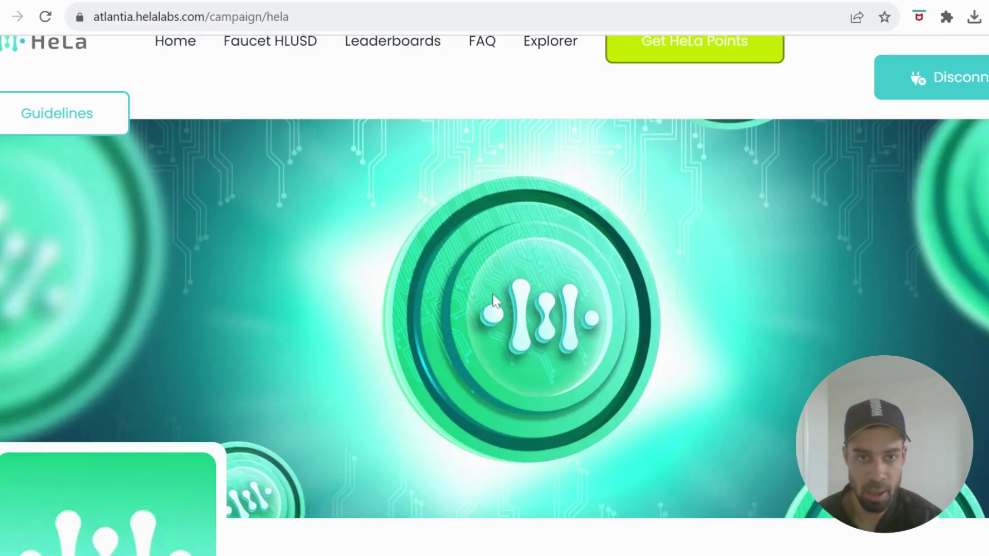
{"action": "scroll", "coordinate": [666, 311], "scroll_direction": "down", "scroll_amount": 8}
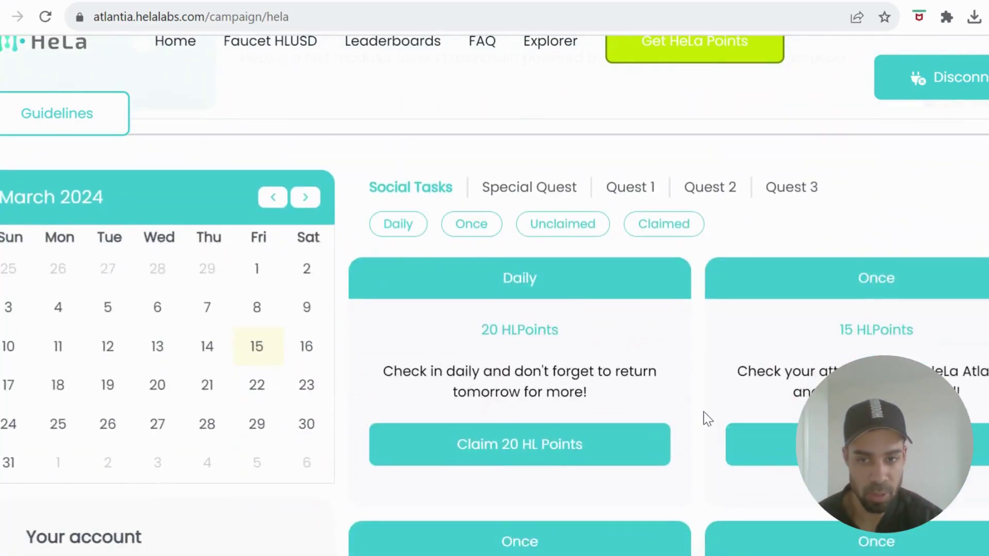
{"action": "scroll", "coordinate": [704, 412], "scroll_direction": "down", "scroll_amount": 4}
{"action": "scroll", "coordinate": [705, 412], "scroll_direction": "down", "scroll_amount": 15}
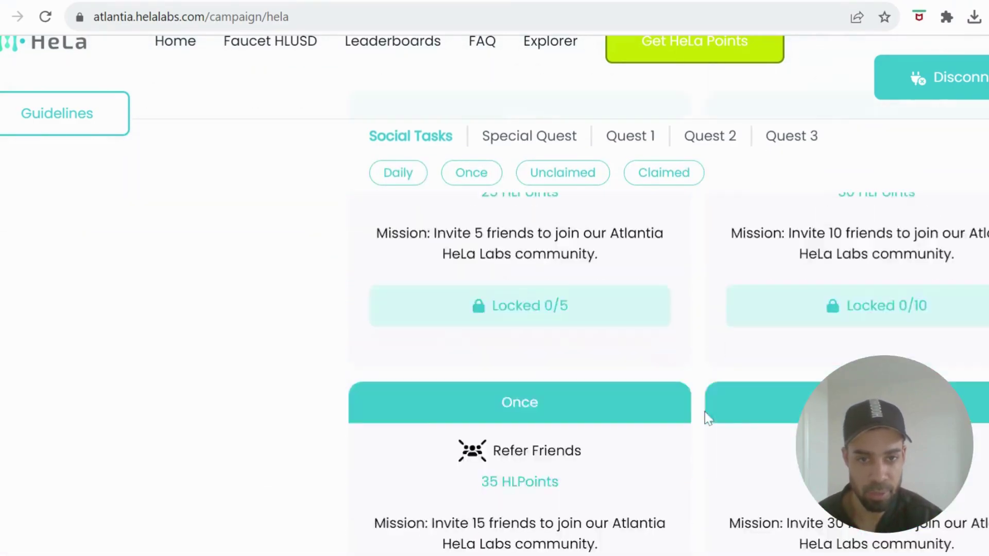
{"action": "scroll", "coordinate": [696, 327], "scroll_direction": "up", "scroll_amount": 20}
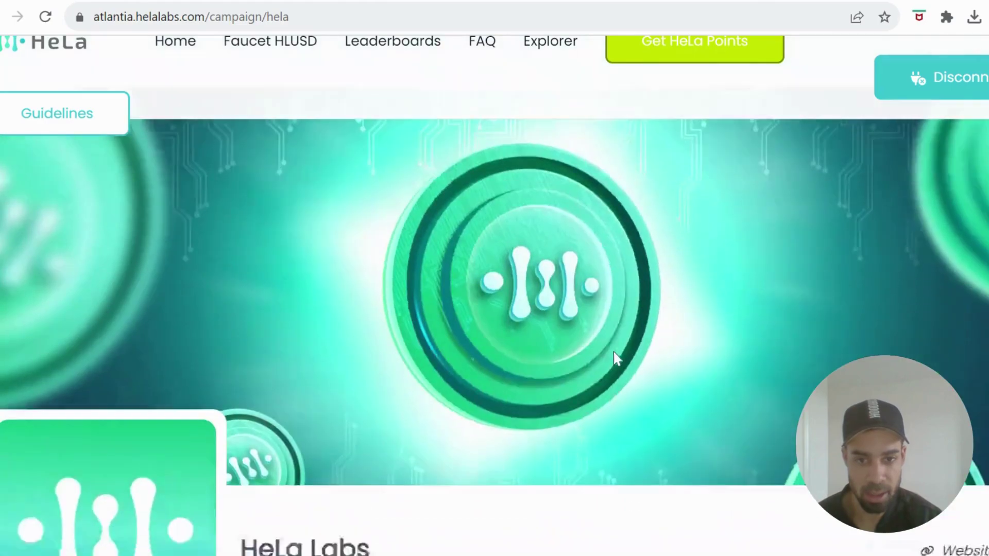
{"action": "scroll", "coordinate": [616, 357], "scroll_direction": "down", "scroll_amount": 8}
{"action": "left_click", "coordinate": [527, 307]}
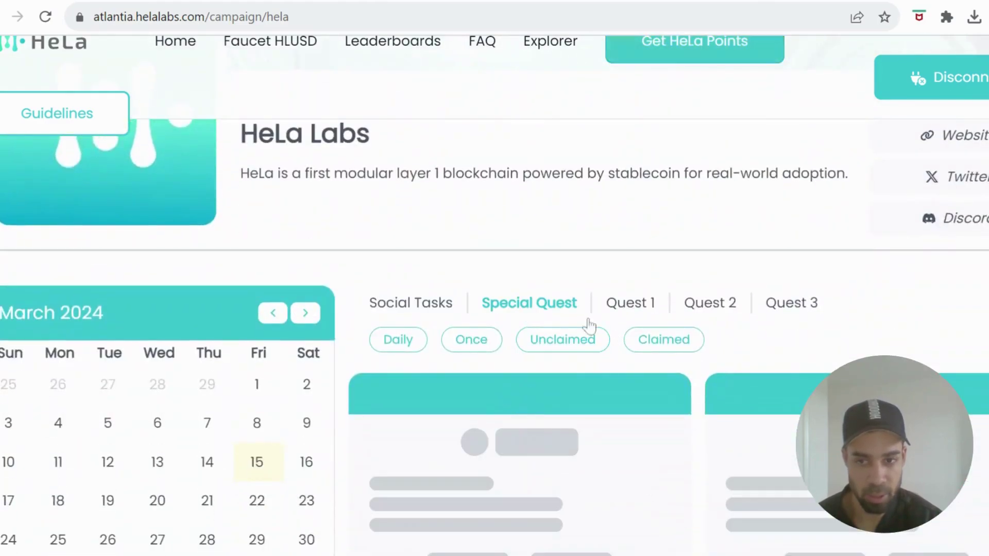
{"action": "scroll", "coordinate": [589, 325], "scroll_direction": "down", "scroll_amount": 3}
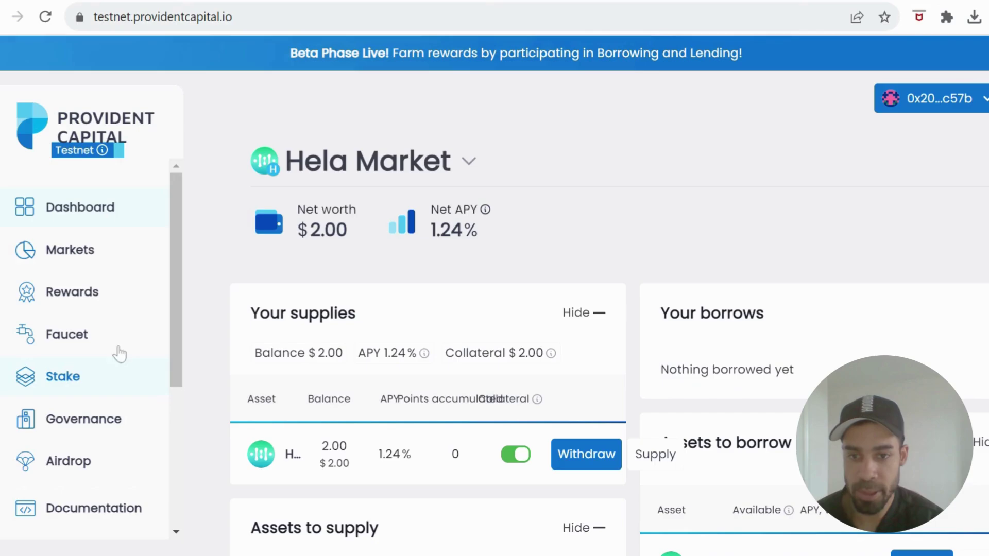
Visit Provident Capital's Faucet page, then open the Hela Airdrop page about post-beta rewards
{"action": "left_click", "coordinate": [81, 340]}
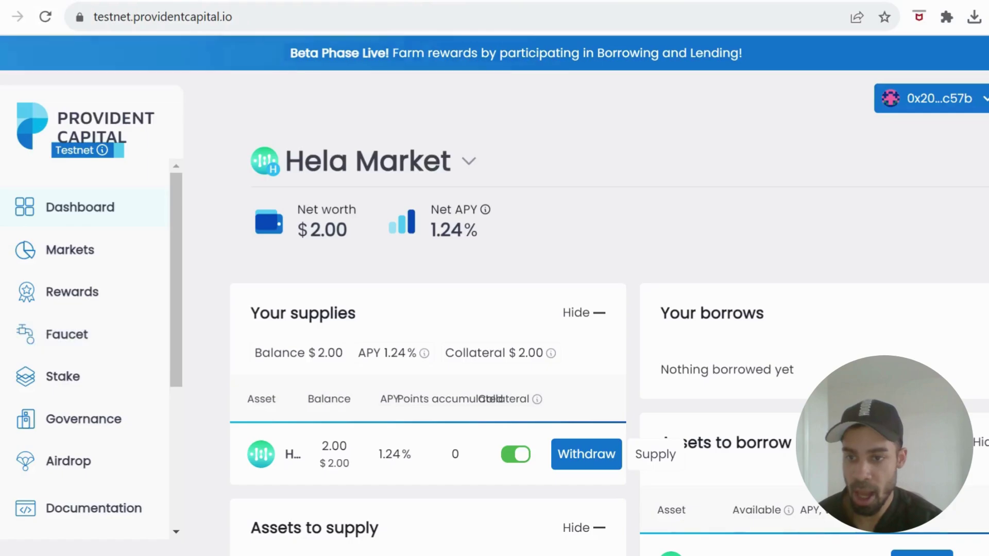
{"action": "scroll", "coordinate": [88, 456], "scroll_direction": "down", "scroll_amount": 3}
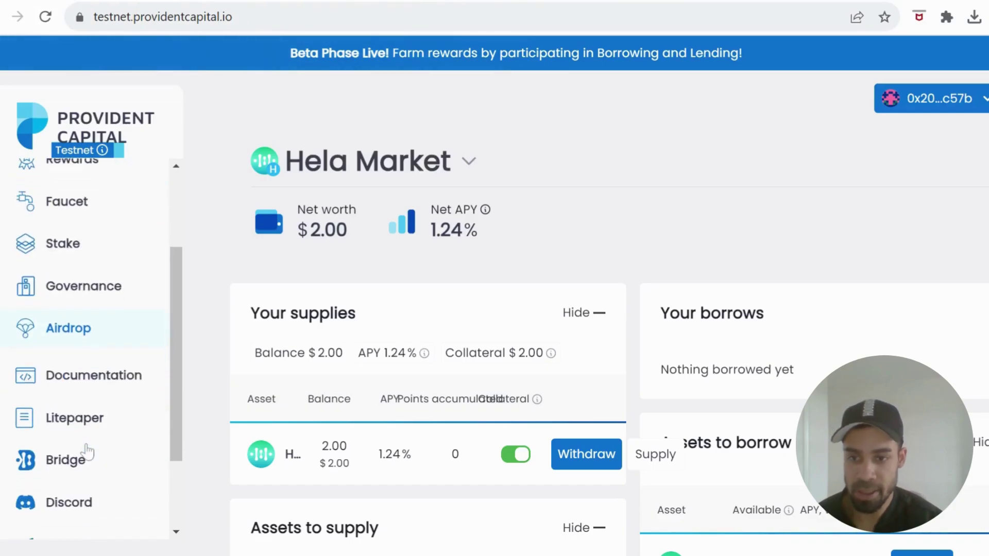
{"action": "left_click", "coordinate": [90, 328]}
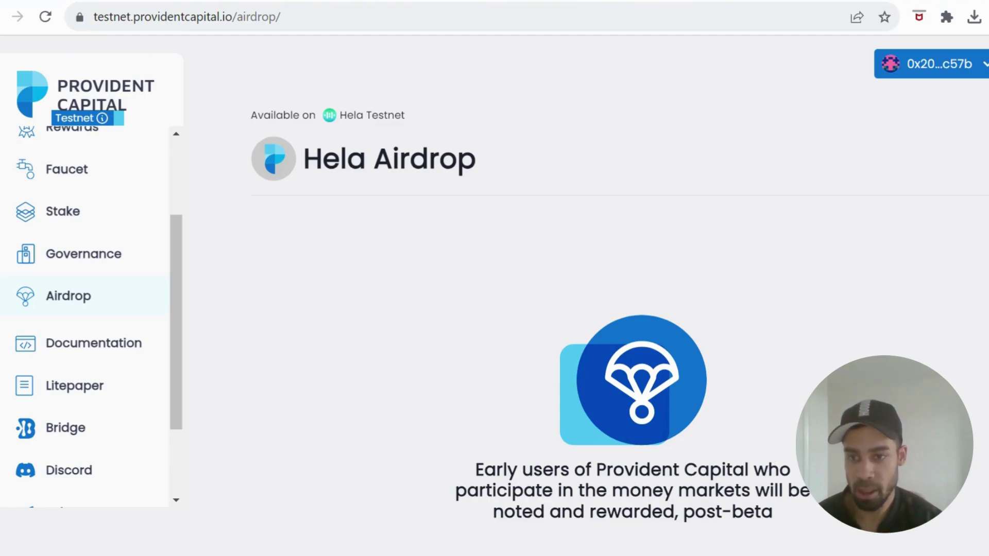
{"action": "scroll", "coordinate": [139, 355], "scroll_direction": "up", "scroll_amount": 3}
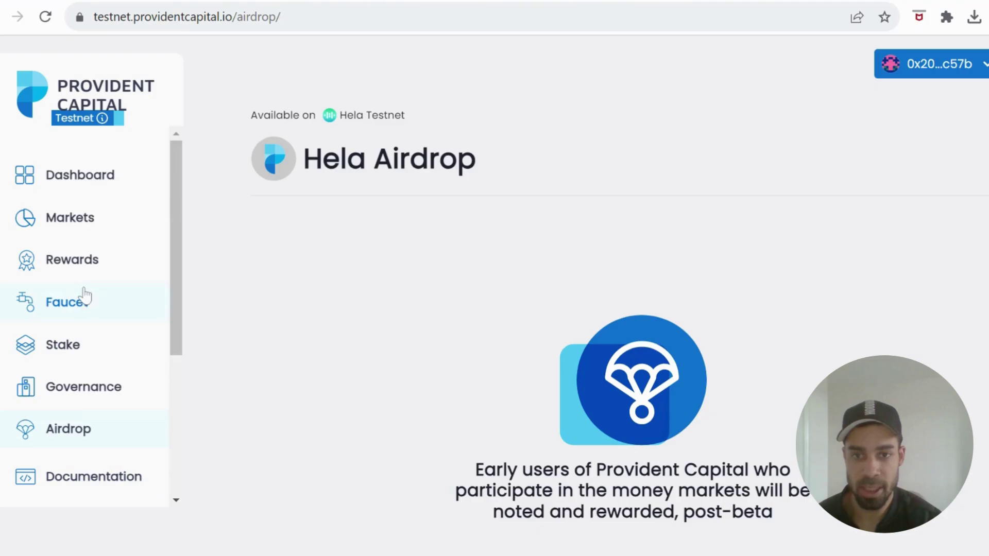
Review the Rewards page's HLUSD supply points tables, then start supplying HLUSD from the dashboard
{"action": "left_click", "coordinate": [82, 261]}
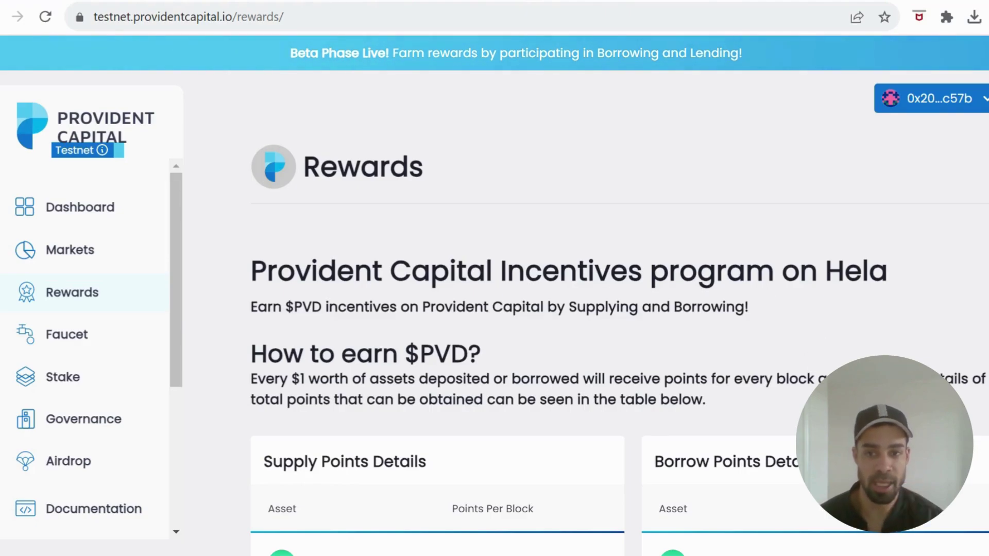
{"action": "scroll", "coordinate": [740, 294], "scroll_direction": "down", "scroll_amount": 5}
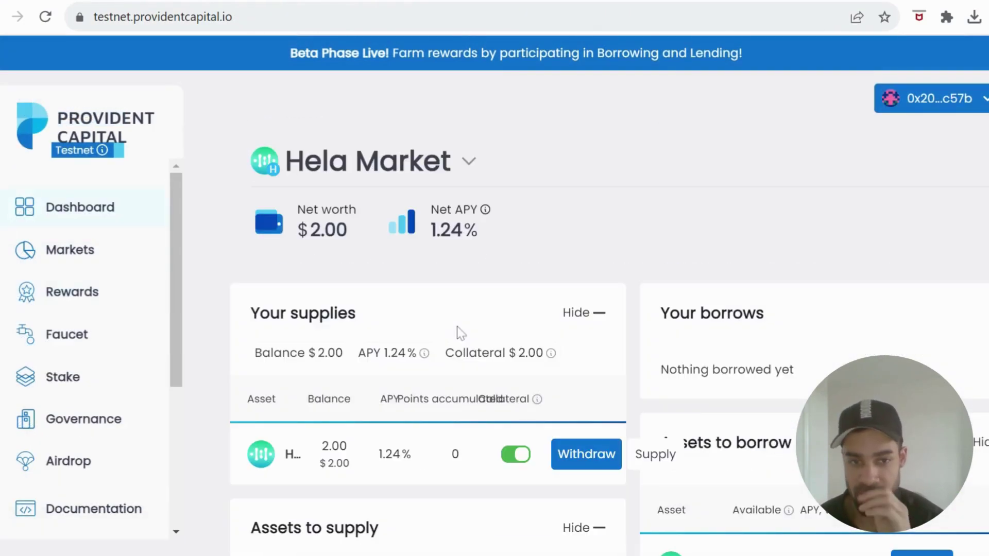
{"action": "scroll", "coordinate": [456, 326], "scroll_direction": "down", "scroll_amount": 4}
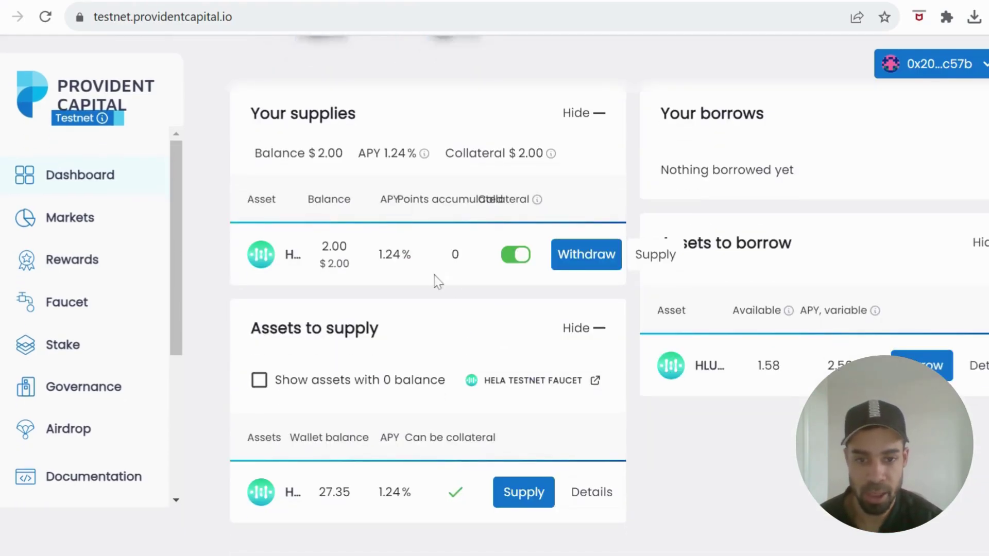
{"action": "left_click", "coordinate": [530, 495]}
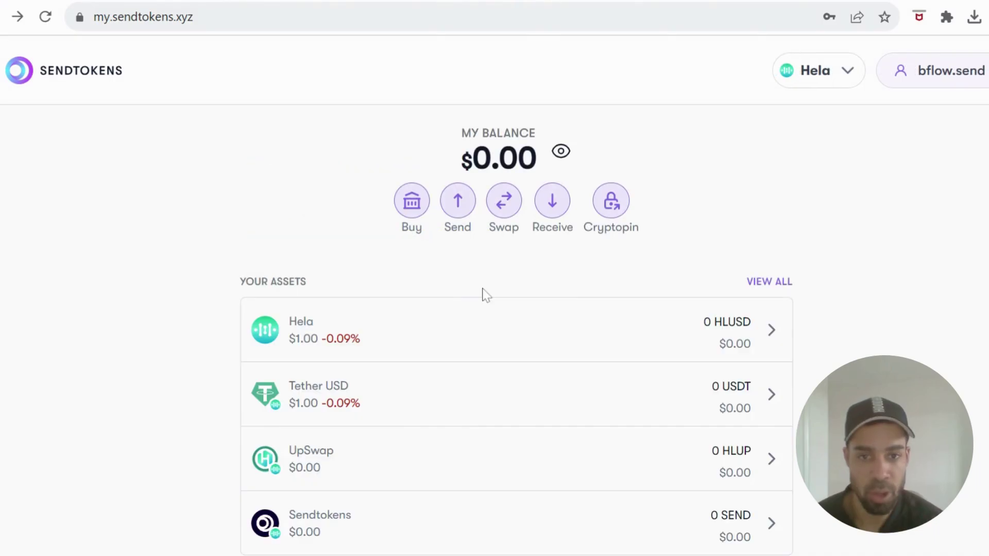
View the HLUSD receiving address and QR code on Hela, then return to the balance overview
{"action": "left_click", "coordinate": [550, 209]}
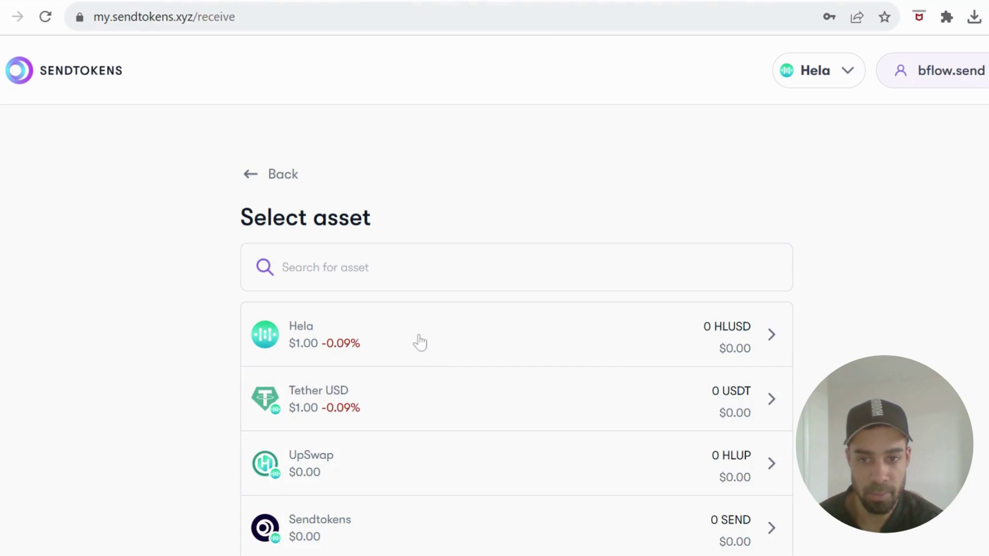
{"action": "left_click", "coordinate": [420, 341]}
{"action": "scroll", "coordinate": [632, 307], "scroll_direction": "down", "scroll_amount": 2}
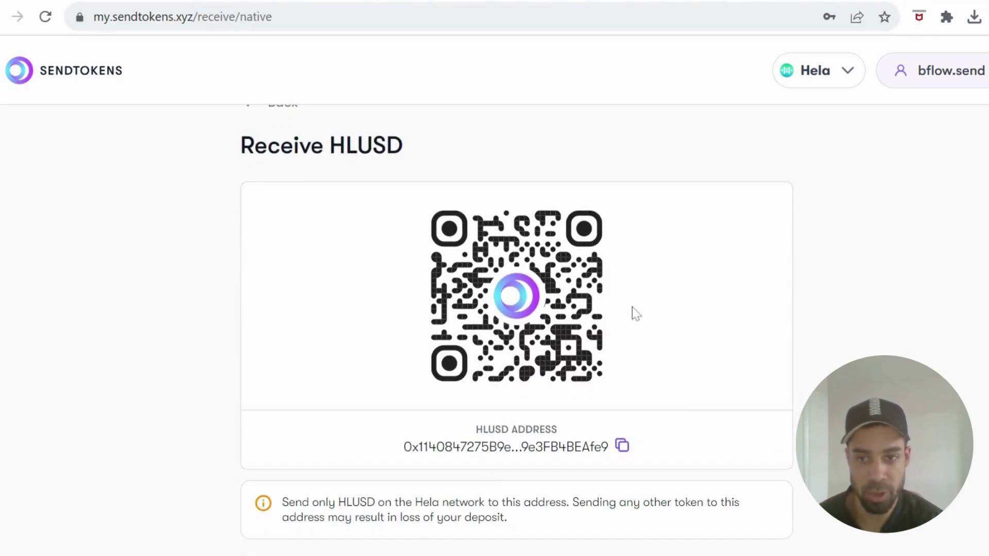
{"action": "scroll", "coordinate": [167, 135], "scroll_direction": "up", "scroll_amount": 2}
{"action": "left_click", "coordinate": [240, 175]}
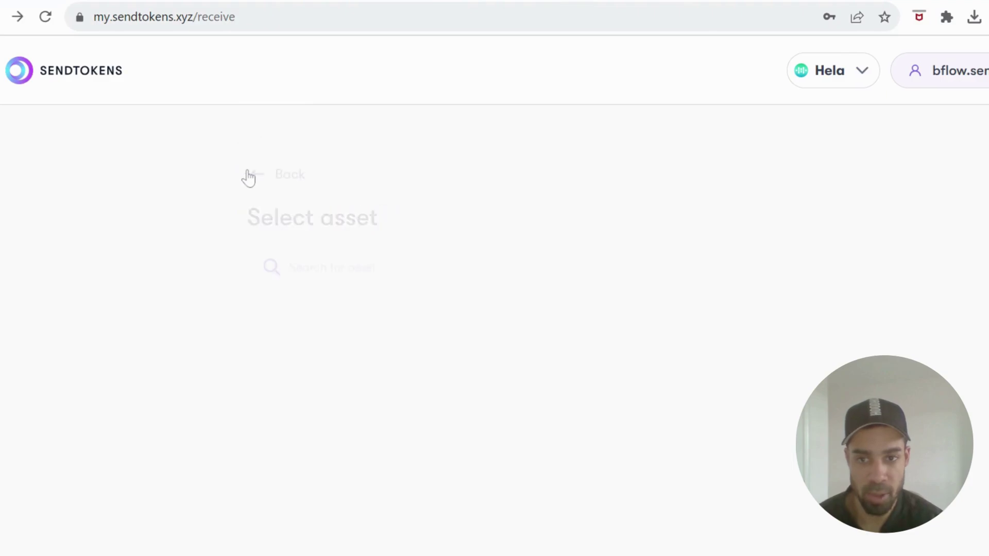
{"action": "left_click", "coordinate": [250, 176]}
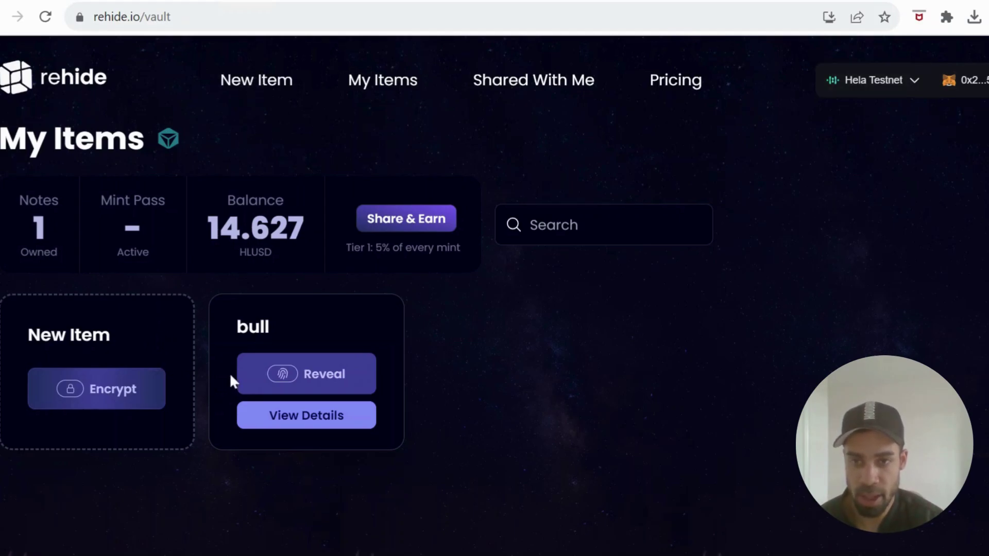
Start a new Rehide item, select its Reference Name field, and expand then collapse Advanced Options
{"action": "left_click", "coordinate": [244, 81]}
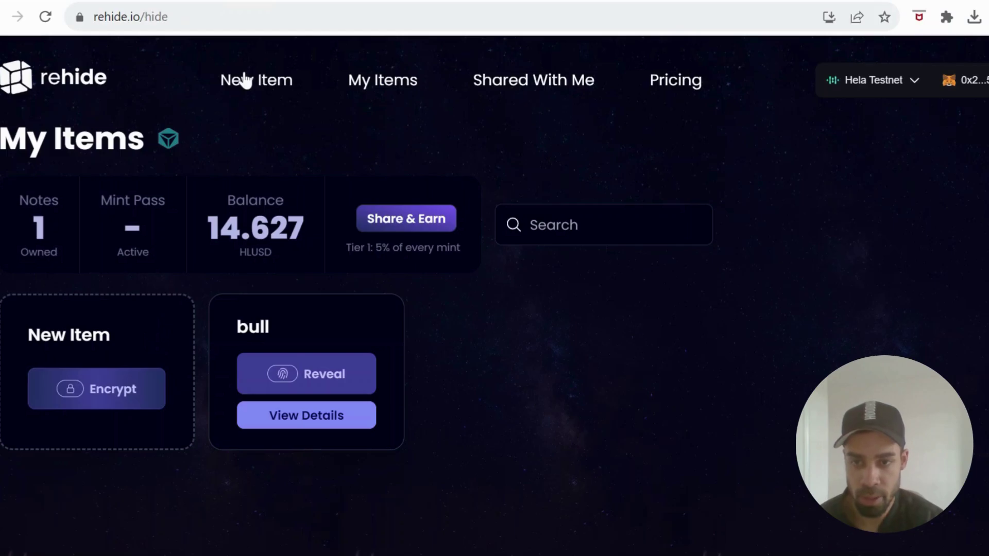
{"action": "left_click", "coordinate": [339, 281]}
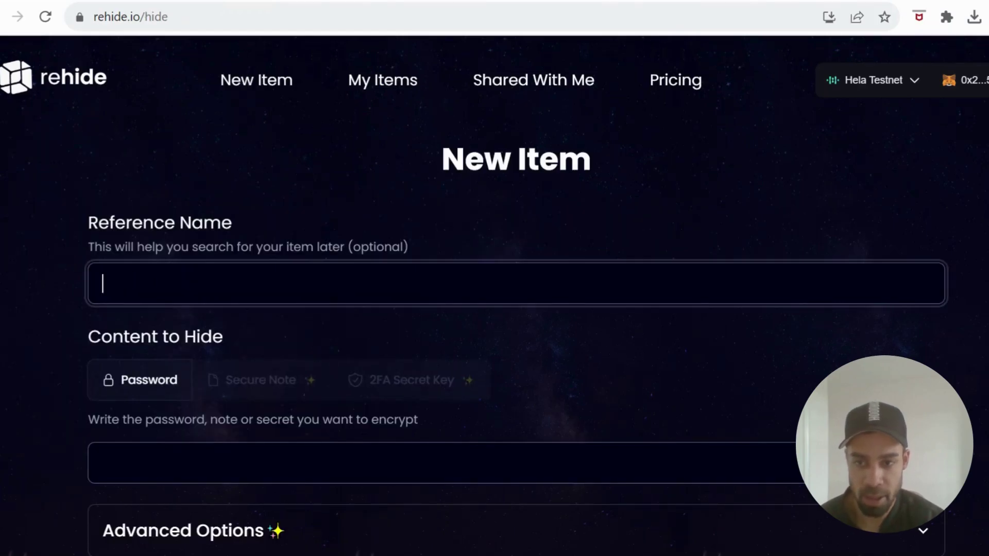
{"action": "scroll", "coordinate": [320, 307], "scroll_direction": "down", "scroll_amount": 3}
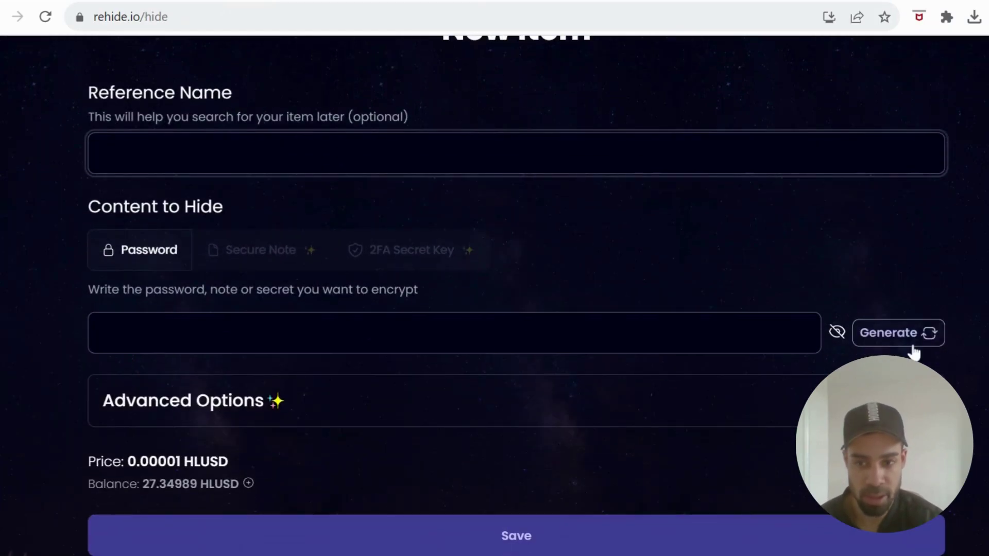
{"action": "scroll", "coordinate": [702, 450], "scroll_direction": "down", "scroll_amount": 3}
{"action": "left_click", "coordinate": [708, 271]}
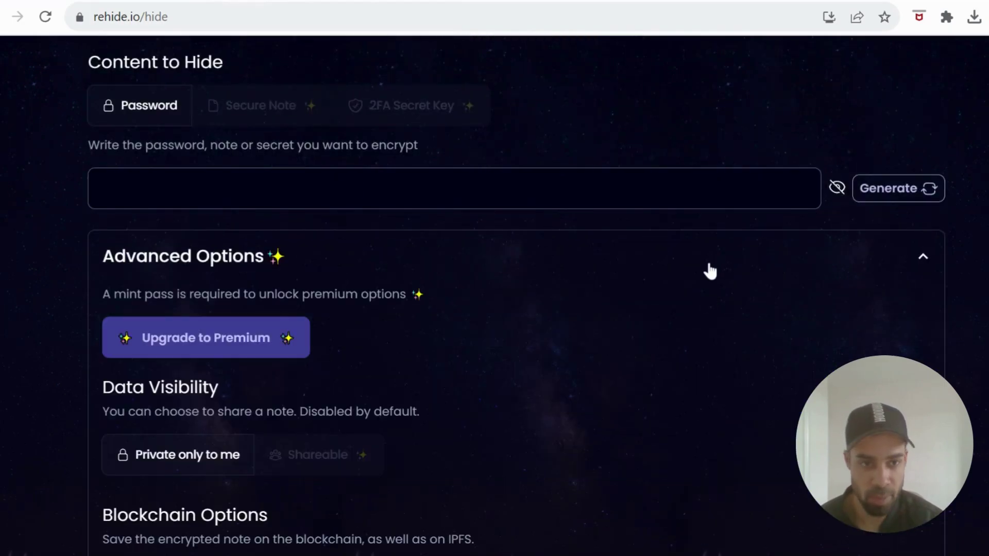
{"action": "left_click", "coordinate": [912, 261]}
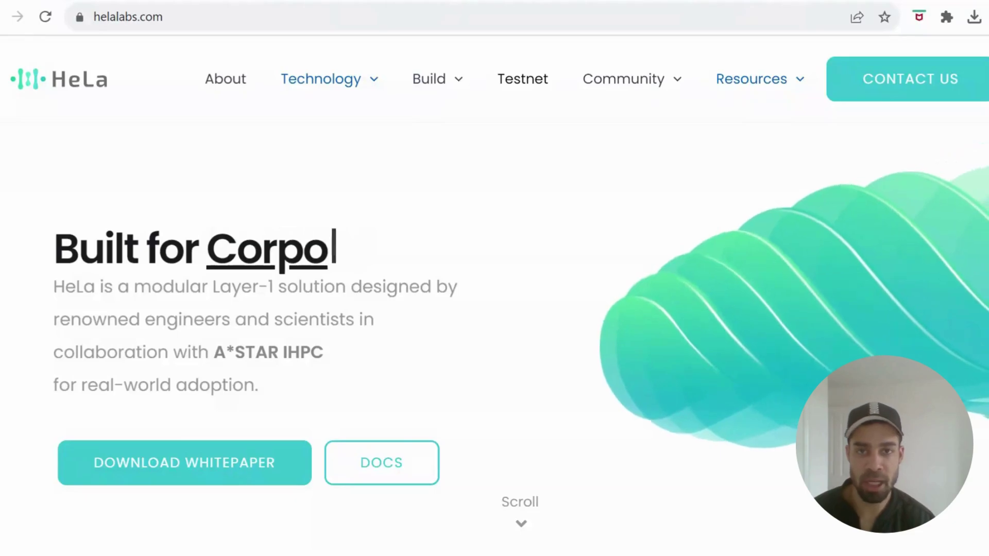
{"action": "scroll", "coordinate": [369, 332], "scroll_direction": "down", "scroll_amount": 10}
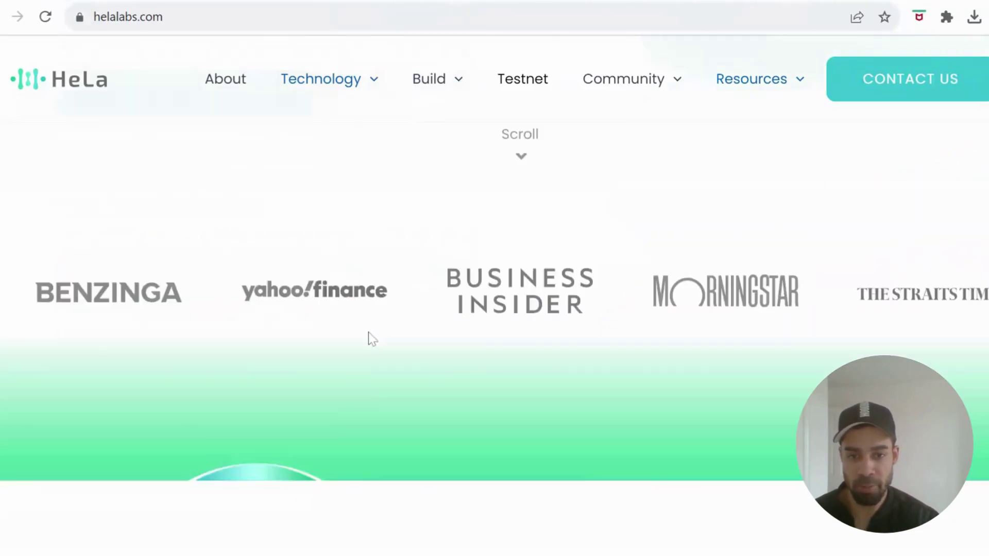
{"action": "scroll", "coordinate": [366, 309], "scroll_direction": "down", "scroll_amount": 10}
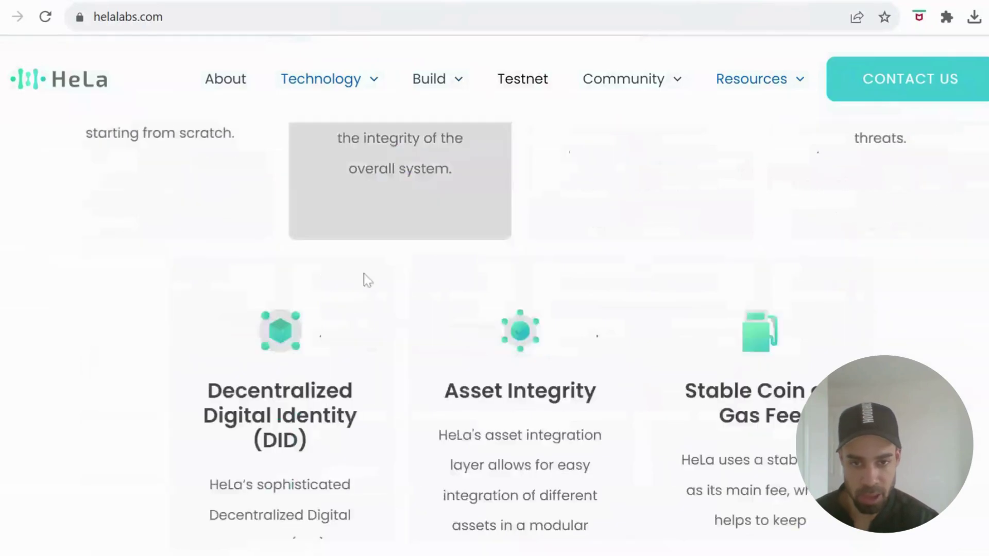
{"action": "scroll", "coordinate": [363, 273], "scroll_direction": "down", "scroll_amount": 8}
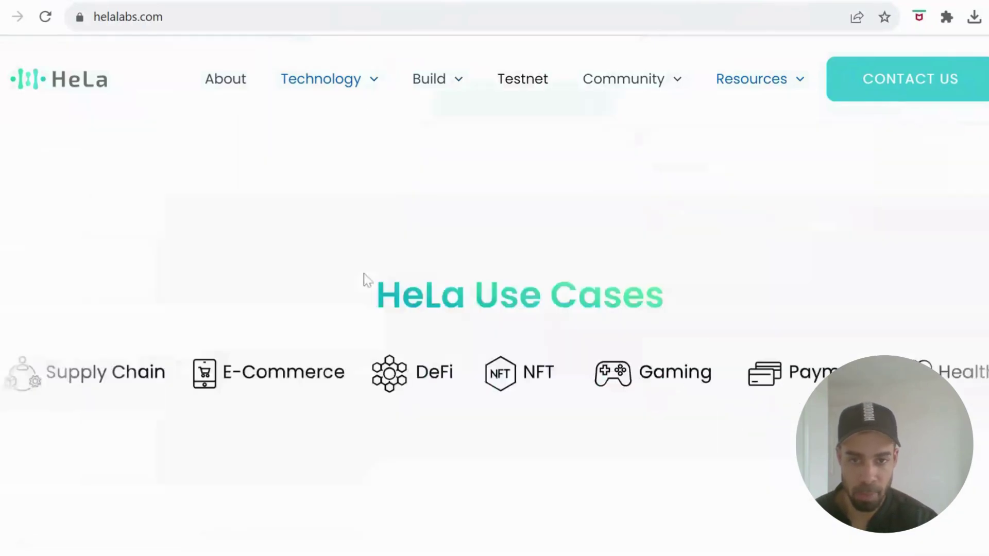
{"action": "scroll", "coordinate": [363, 274], "scroll_direction": "down", "scroll_amount": 5}
{"action": "scroll", "coordinate": [363, 274], "scroll_direction": "down", "scroll_amount": 6}
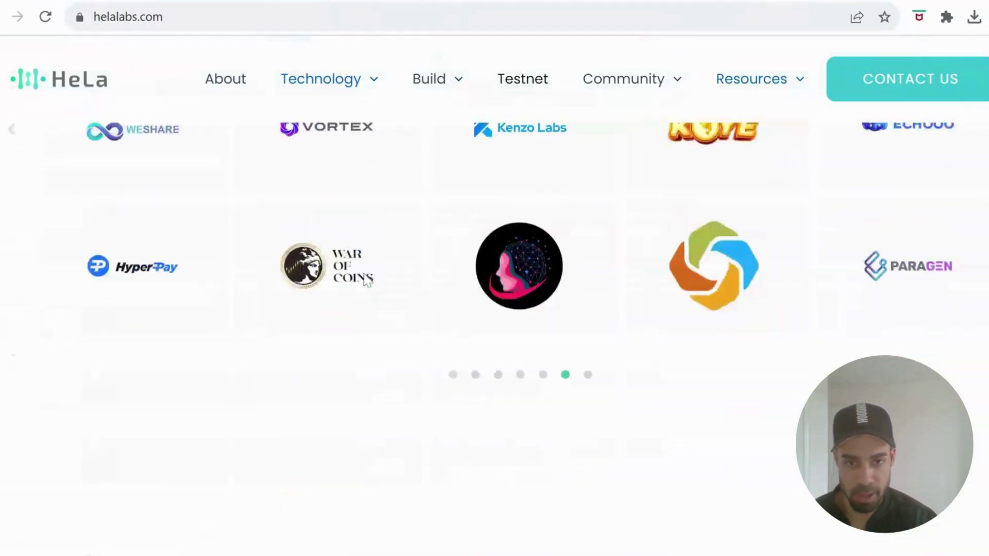
{"action": "scroll", "coordinate": [363, 281], "scroll_direction": "up", "scroll_amount": 10}
{"action": "scroll", "coordinate": [364, 274], "scroll_direction": "down", "scroll_amount": 3}
{"action": "scroll", "coordinate": [357, 259], "scroll_direction": "up", "scroll_amount": 10}
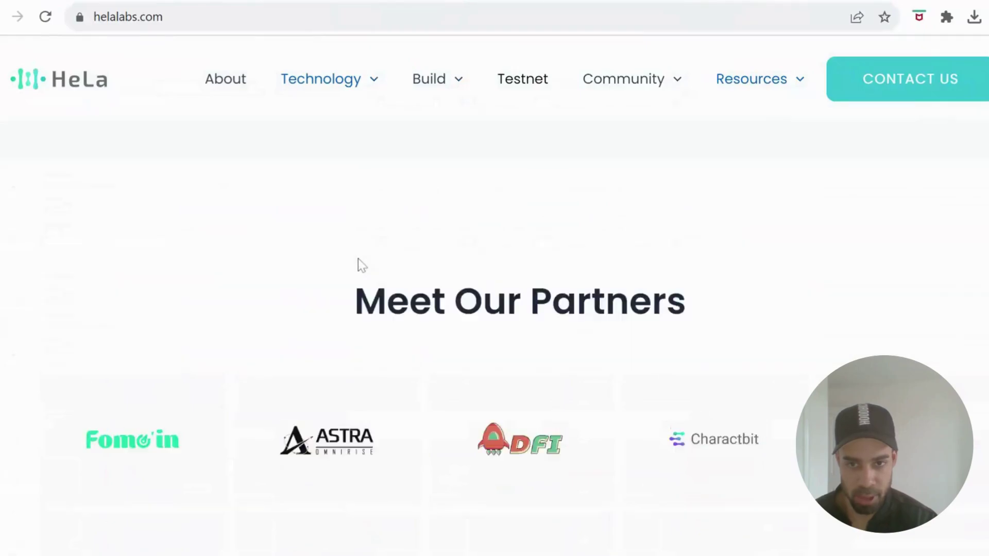
{"action": "scroll", "coordinate": [357, 259], "scroll_direction": "down", "scroll_amount": 3}
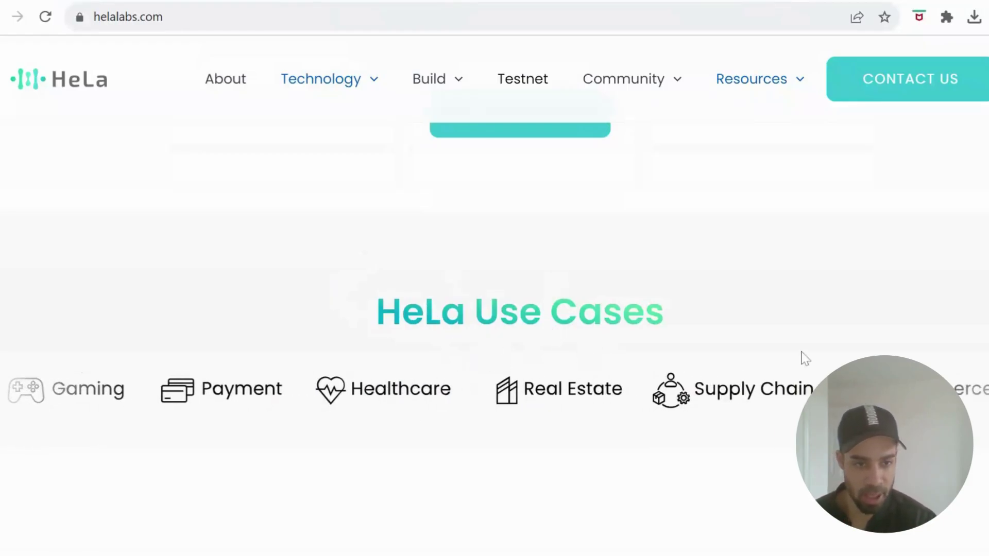
{"action": "scroll", "coordinate": [626, 432], "scroll_direction": "up", "scroll_amount": 15}
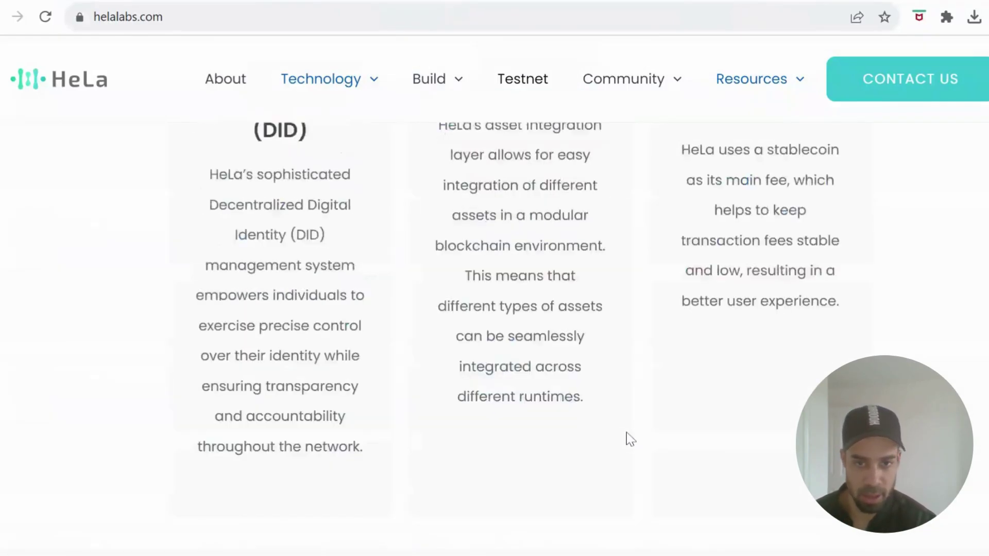
{"action": "scroll", "coordinate": [626, 432], "scroll_direction": "up", "scroll_amount": 5}
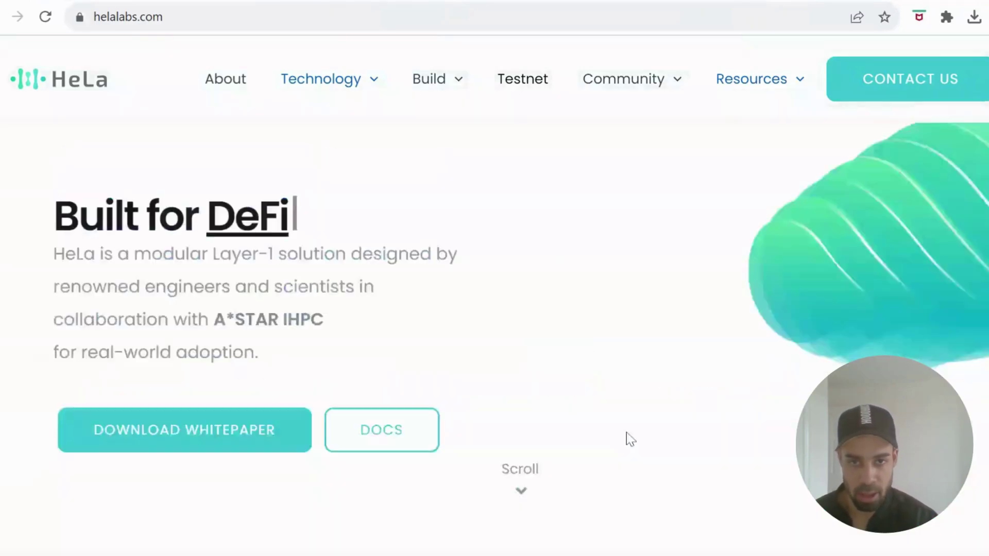